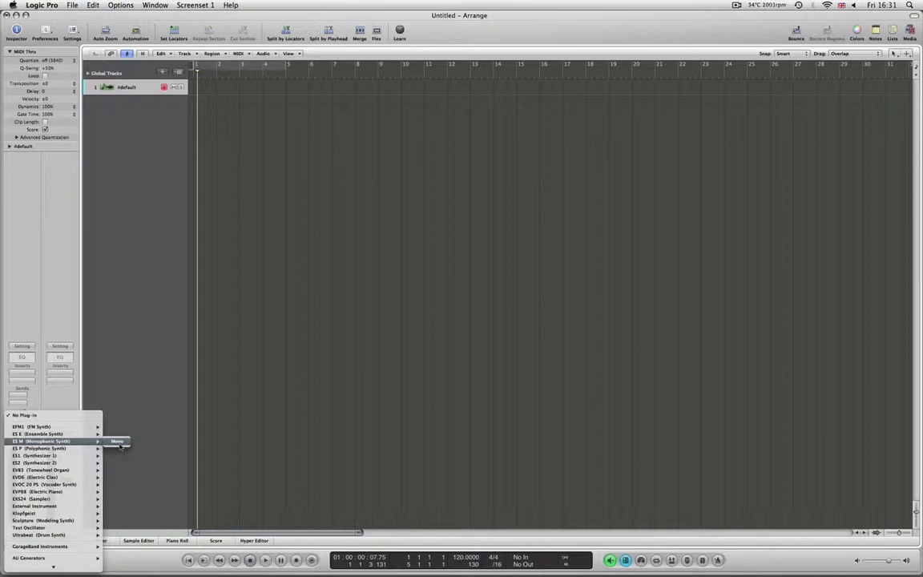
# Load the mono ES M synthesizer on the track and inspect its pitch-bend range and tuning parameters.
pyautogui.click(117, 442)
pyautogui.moveTo(136, 37); pyautogui.dragTo(427, 125)
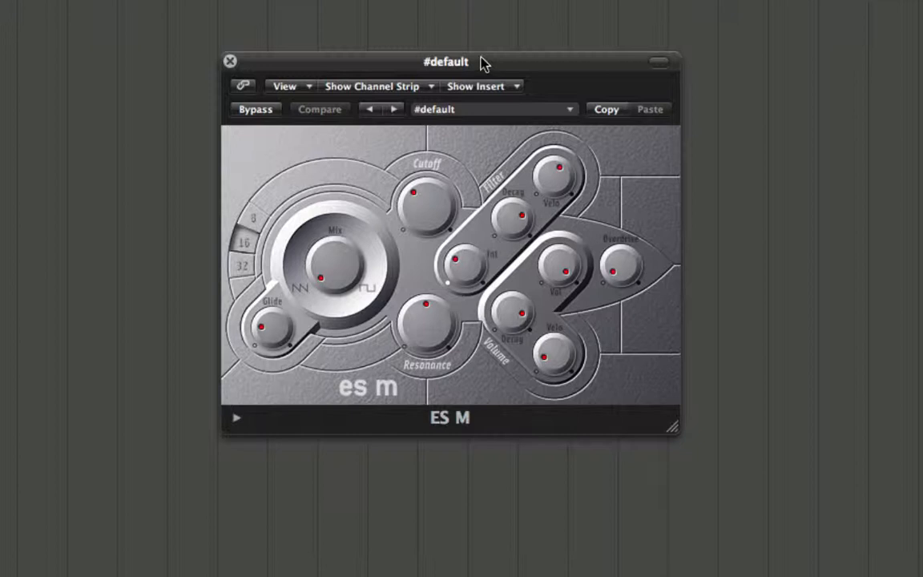
pyautogui.click(237, 419)
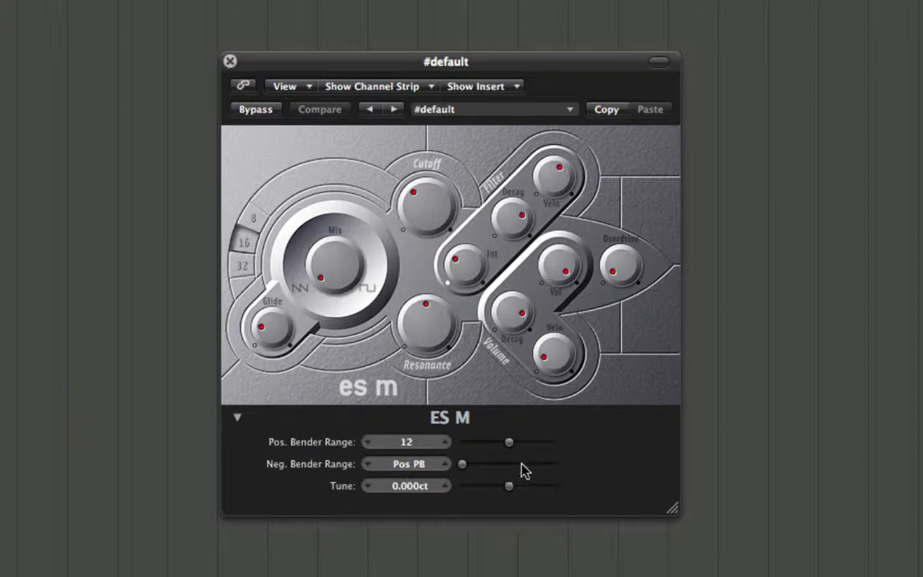
pyautogui.click(237, 418)
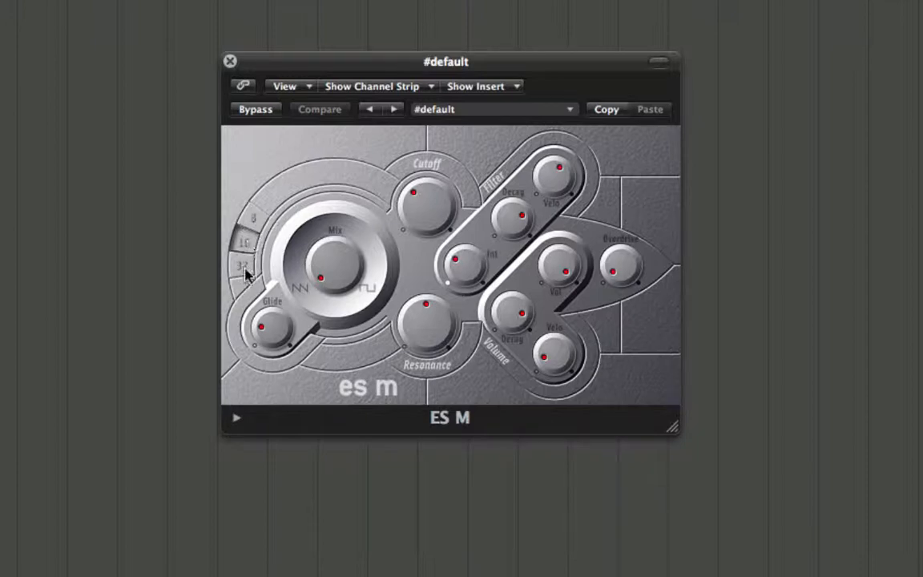
# Try the 32 octave setting, return to 16, and sweep Glide before leaving it near its minimum.
pyautogui.click(243, 235)
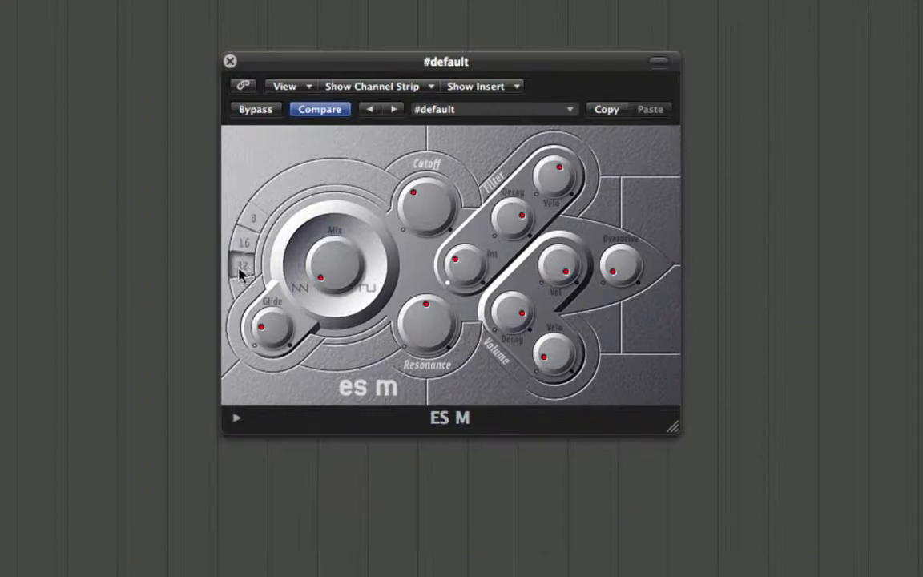
pyautogui.click(244, 243)
pyautogui.moveTo(287, 355); pyautogui.dragTo(281, 388)
pyautogui.moveTo(269, 328); pyautogui.dragTo(259, 246)
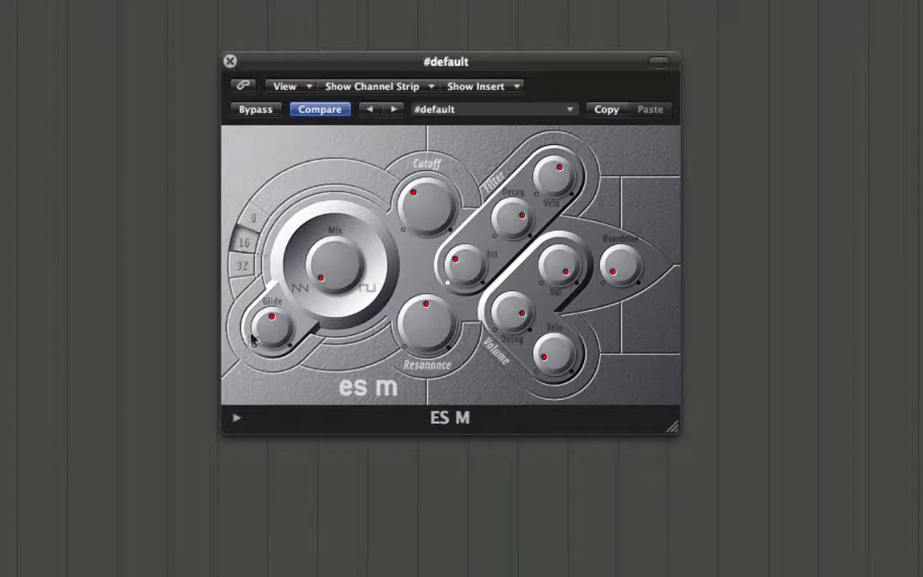
pyautogui.moveTo(268, 332); pyautogui.dragTo(282, 412)
# Audition the oscillator Mix between the sawtooth and square waves, returning it to full sawtooth.
pyautogui.moveTo(410, 208); pyautogui.dragTo(411, 176)
pyautogui.moveTo(325, 258); pyautogui.dragTo(322, 198)
pyautogui.moveTo(335, 263); pyautogui.dragTo(381, 266)
# Sweep the filter's Cutoff and Resonance through their ranges, leaving Cutoff high and Resonance near its minimum.
pyautogui.moveTo(433, 207)
pyautogui.mouseDown()
pyautogui.moveTo(425, 206)
pyautogui.moveTo(426, 244)
pyautogui.moveTo(430, 222)
pyautogui.mouseUp()
pyautogui.moveTo(426, 230); pyautogui.dragTo(422, 133)
pyautogui.moveTo(418, 319); pyautogui.dragTo(424, 288)
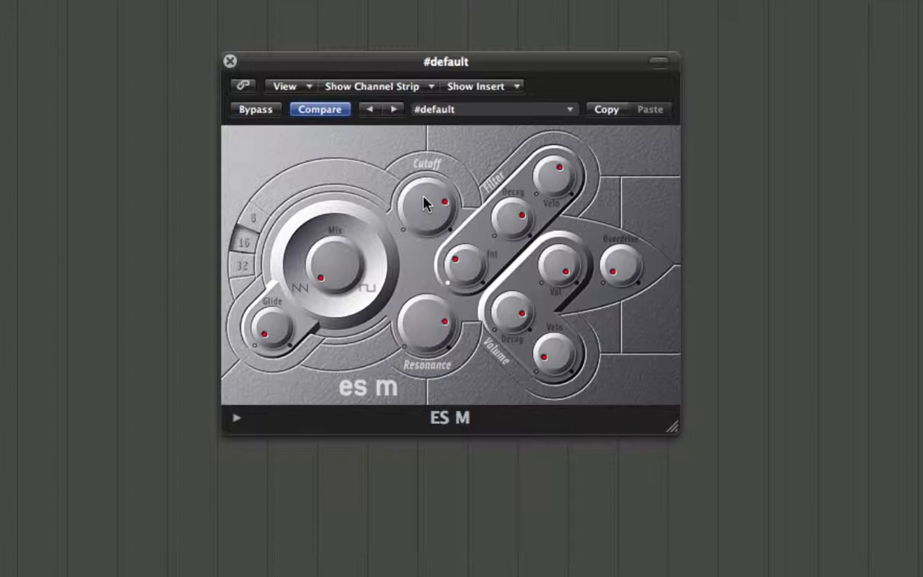
pyautogui.moveTo(424, 203); pyautogui.dragTo(428, 270)
pyautogui.moveTo(420, 317); pyautogui.dragTo(431, 410)
pyautogui.moveTo(417, 202); pyautogui.dragTo(422, 140)
pyautogui.moveTo(418, 311); pyautogui.dragTo(417, 341)
# Shape the filter envelope by bringing Cutoff to about midway, raising Int above midway and setting a long Decay.
pyautogui.moveTo(472, 267); pyautogui.dragTo(476, 320)
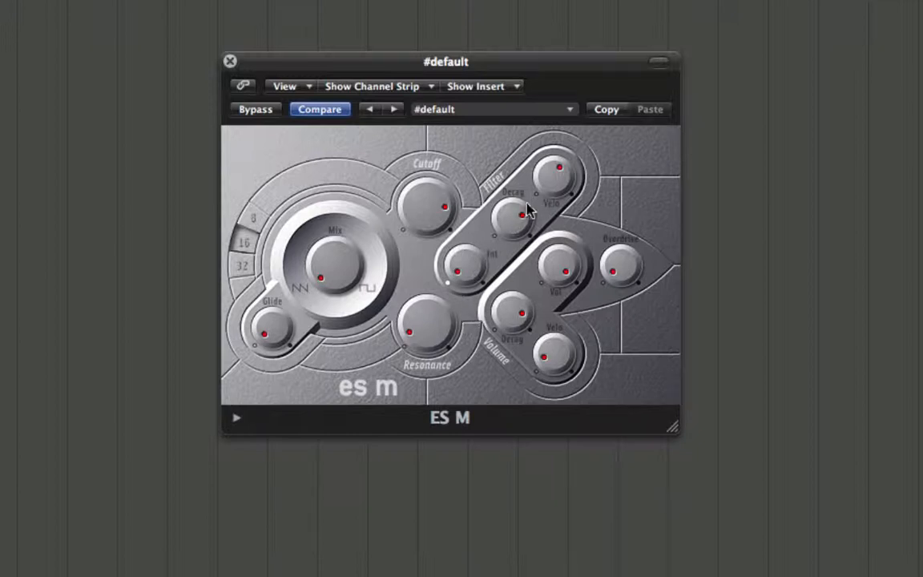
pyautogui.moveTo(508, 219)
pyautogui.mouseDown()
pyautogui.moveTo(511, 277)
pyautogui.moveTo(509, 204)
pyautogui.mouseUp()
pyautogui.moveTo(481, 278); pyautogui.dragTo(448, 206)
pyautogui.moveTo(515, 218); pyautogui.dragTo(520, 282)
pyautogui.moveTo(441, 206); pyautogui.dragTo(432, 249)
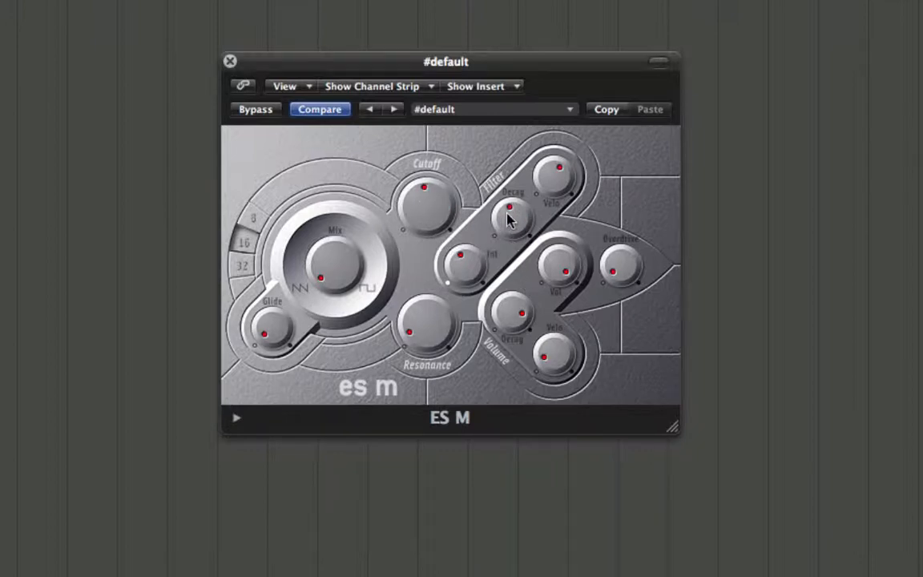
pyautogui.moveTo(509, 218); pyautogui.dragTo(510, 172)
pyautogui.moveTo(459, 261); pyautogui.dragTo(447, 223)
# Vary the volume envelope's Decay between short and long, leaving it long.
pyautogui.moveTo(563, 263); pyautogui.dragTo(543, 260)
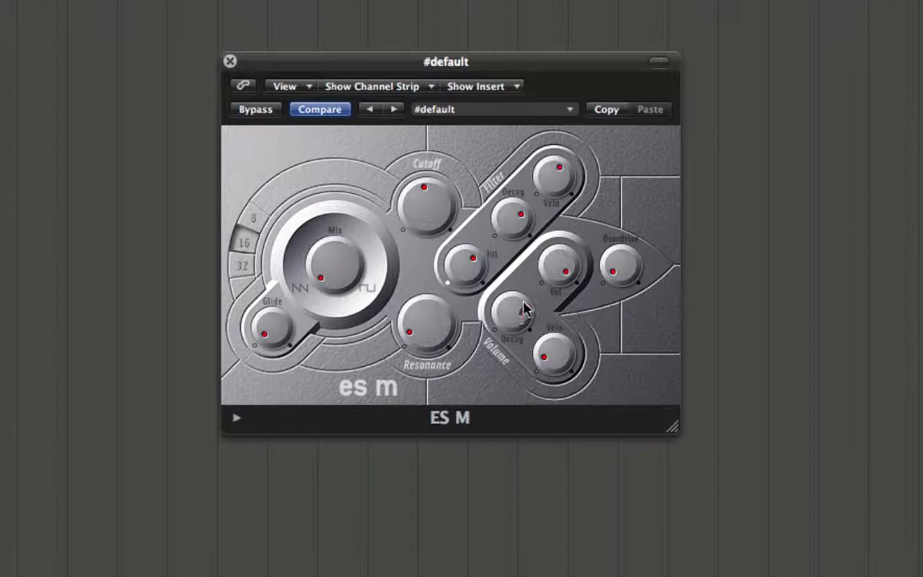
pyautogui.moveTo(514, 308)
pyautogui.mouseDown()
pyautogui.moveTo(517, 318)
pyautogui.moveTo(510, 302)
pyautogui.mouseUp()
pyautogui.moveTo(515, 310)
pyautogui.mouseDown()
pyautogui.moveTo(521, 410)
pyautogui.moveTo(508, 322)
pyautogui.mouseUp()
pyautogui.moveTo(514, 314); pyautogui.dragTo(508, 257)
# Keep Overdrive low and reduce the filter Cutoff to about one third of its range.
pyautogui.moveTo(621, 269); pyautogui.dragTo(623, 289)
pyautogui.moveTo(427, 198); pyautogui.dragTo(428, 232)
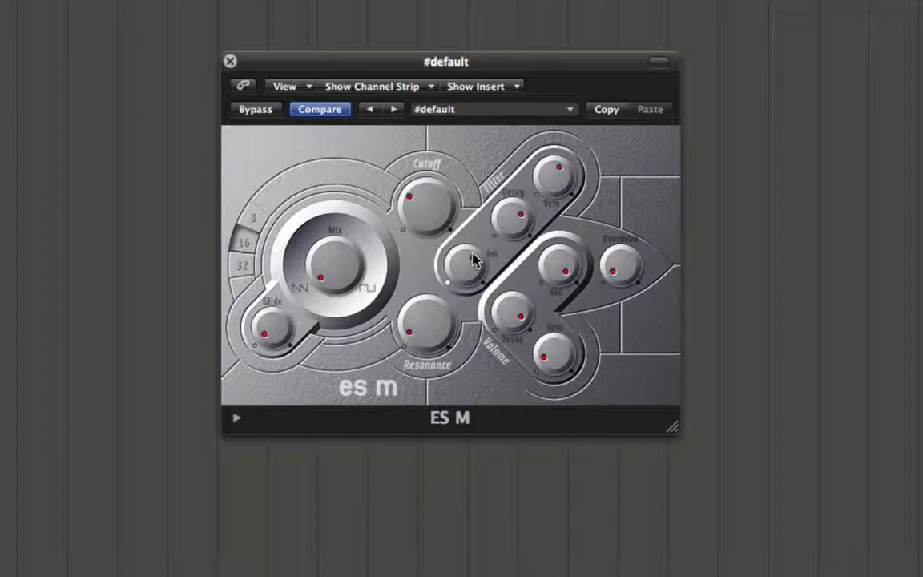